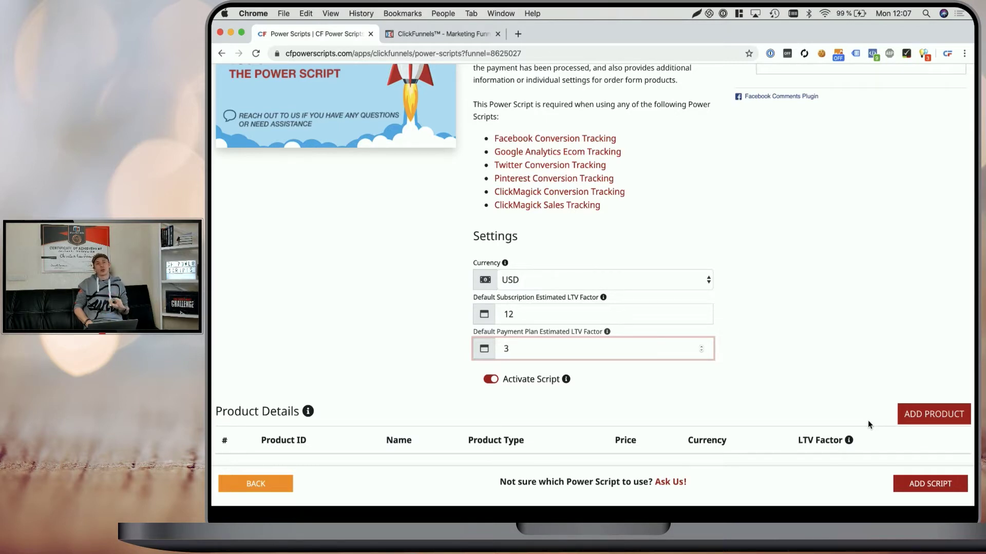
Step: Save the Conversion Tracking Addon to the funnel and open the scripts page of the One Click UpSell (OTO) step
left_click(954, 485)
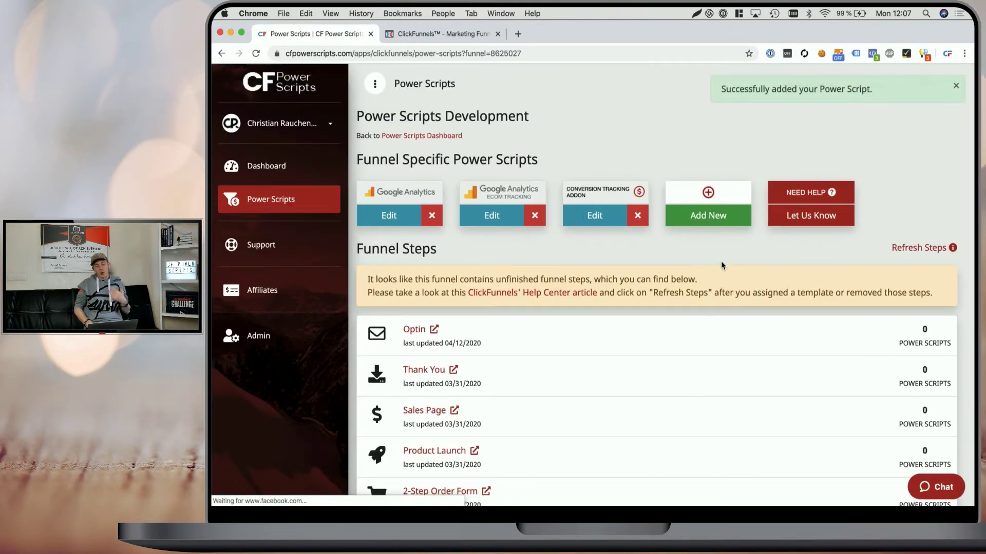
scroll(721, 264, "down", 5)
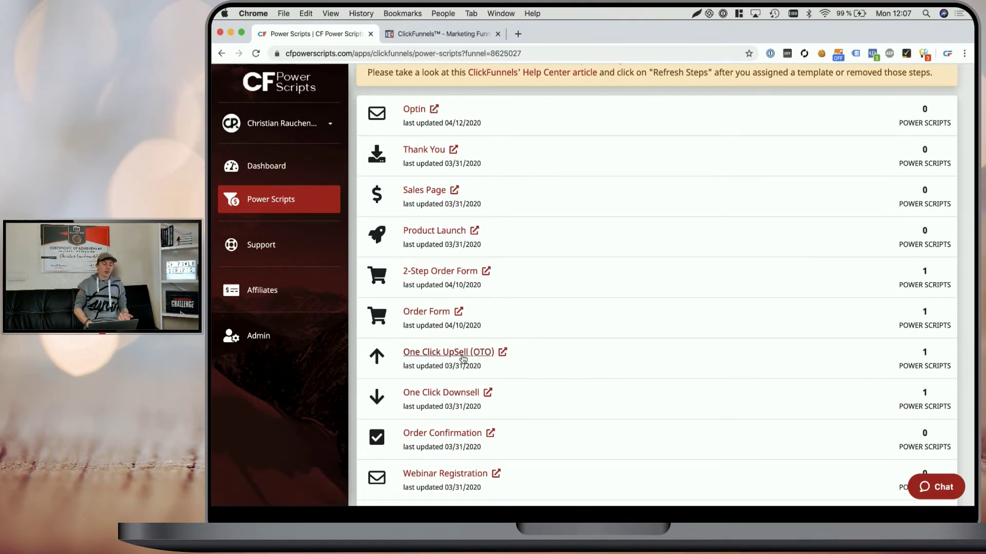
left_click(435, 354)
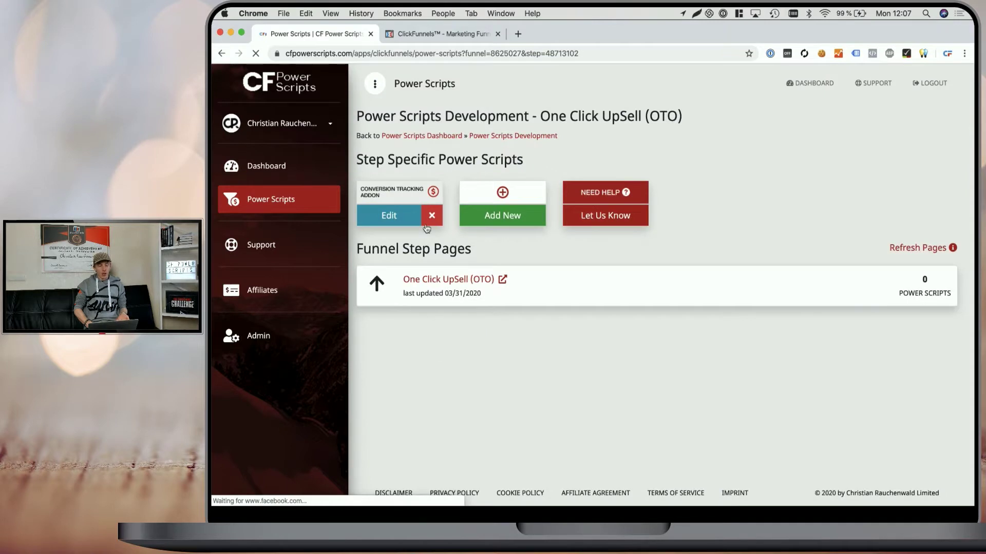
Step: Switch to ClickFunnels and open the product list of the One Click UpSell (OTO) step
left_click(420, 35)
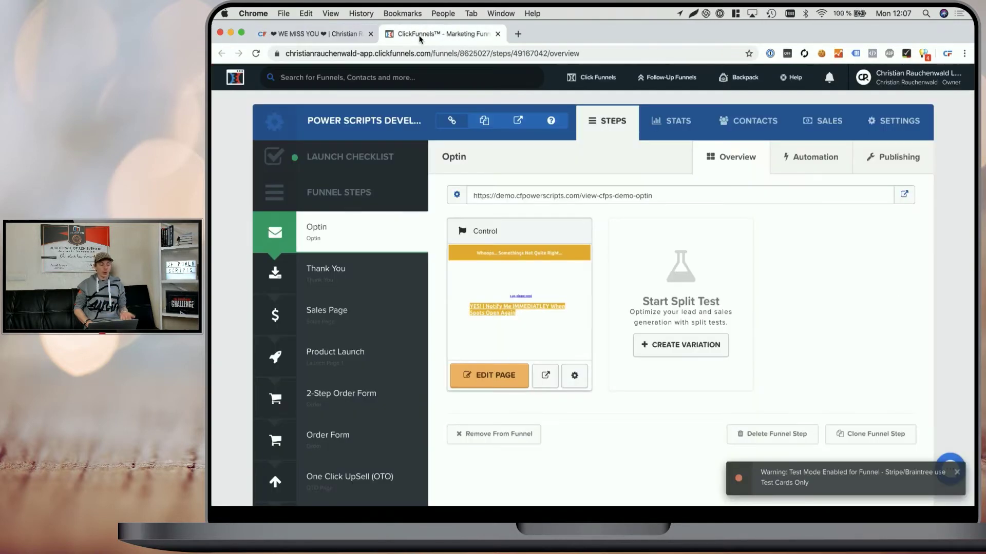
scroll(390, 318, "down", 3)
left_click(325, 354)
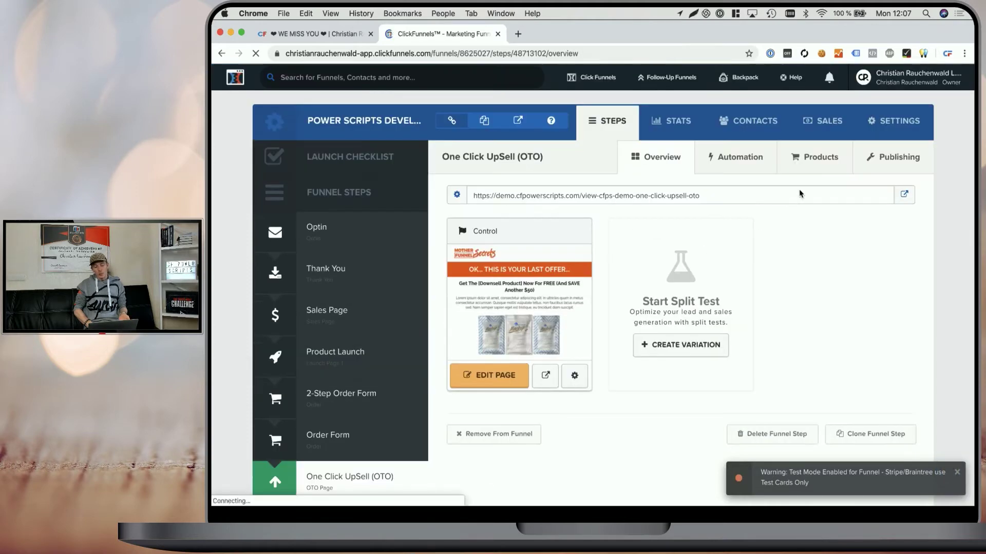
left_click(819, 163)
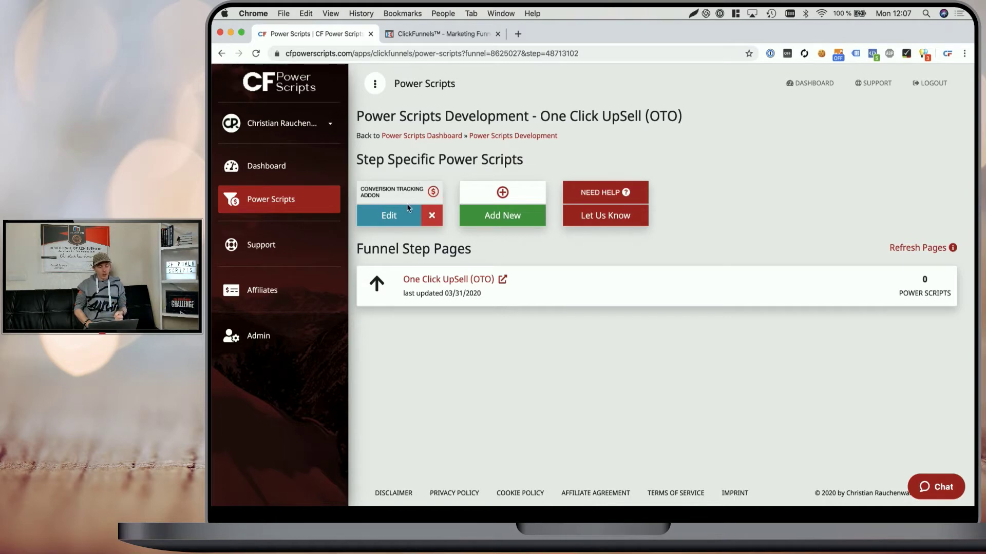
Step: In CF Power Scripts, remove the upsell step's existing Conversion Tracking Addon and choose that script again, filtering the library by "conv"
left_click(431, 217)
left_click(632, 176)
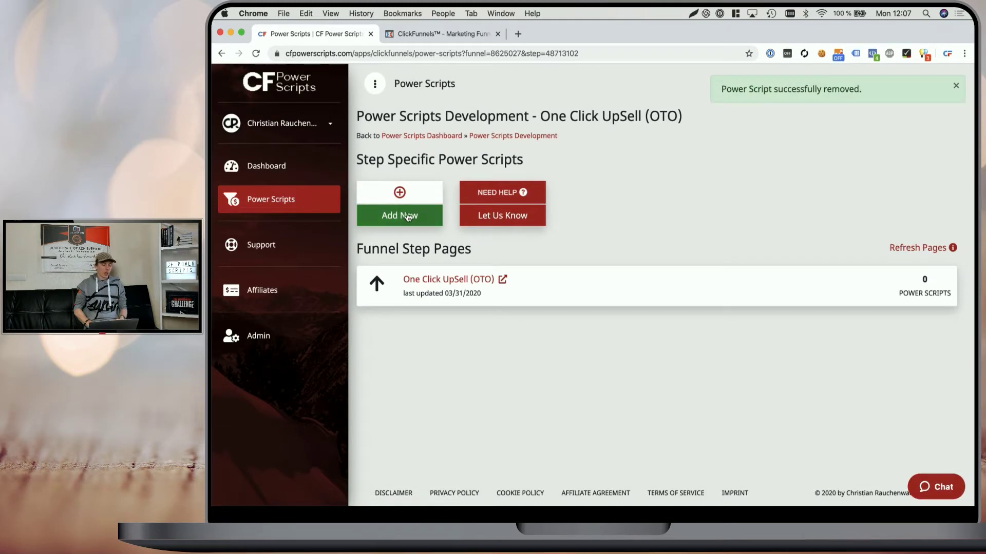
left_click(402, 216)
left_click(682, 110)
type("conv")
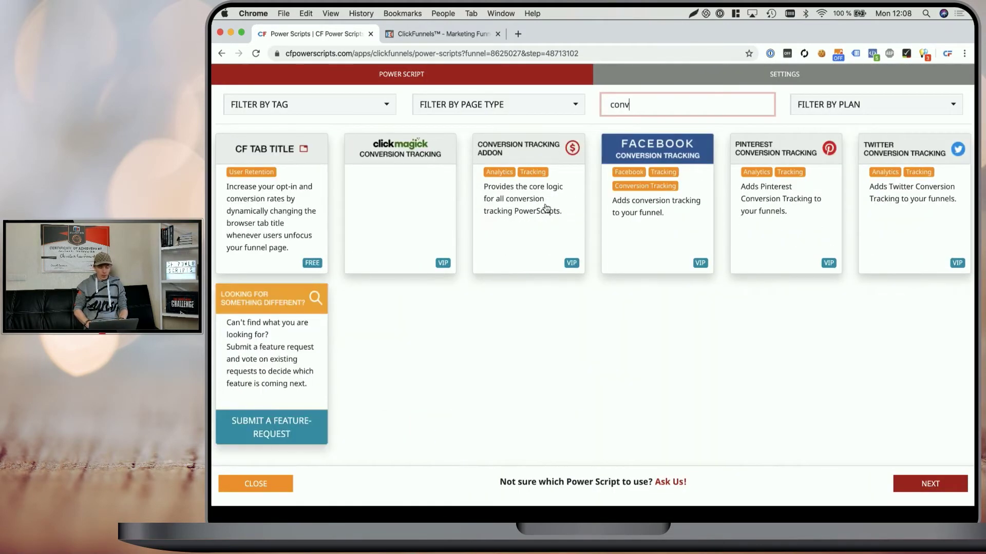
left_click(547, 207)
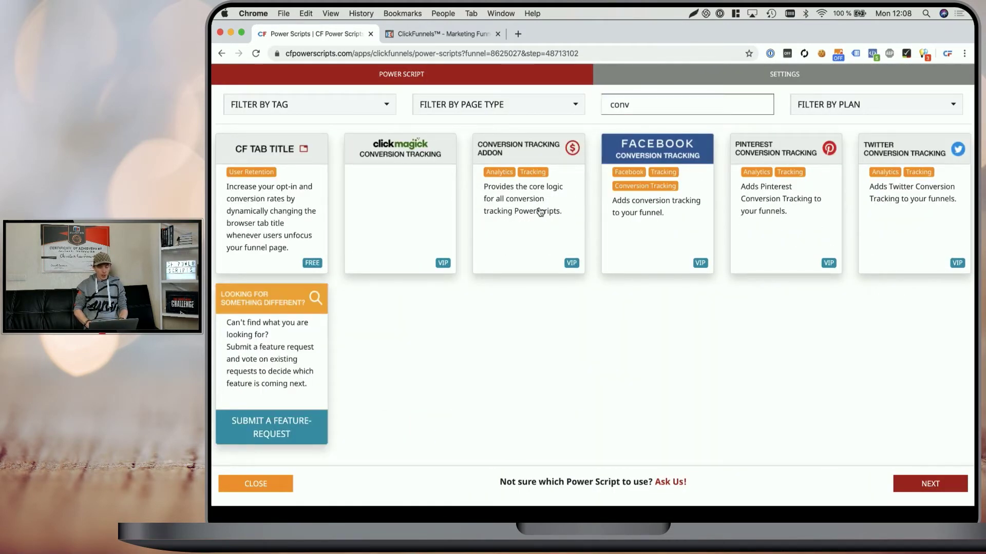
Step: Set the script's currency to USD, default subscription LTV factor to 2 and default payment plan LTV factor to 3
scroll(544, 257, "down", 3)
left_click(536, 277)
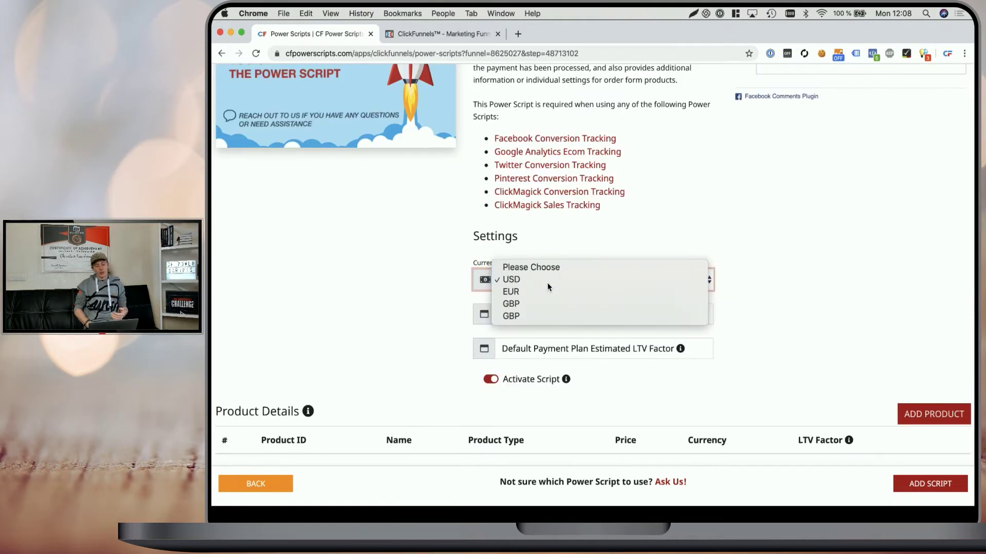
left_click(548, 281)
left_click(530, 314)
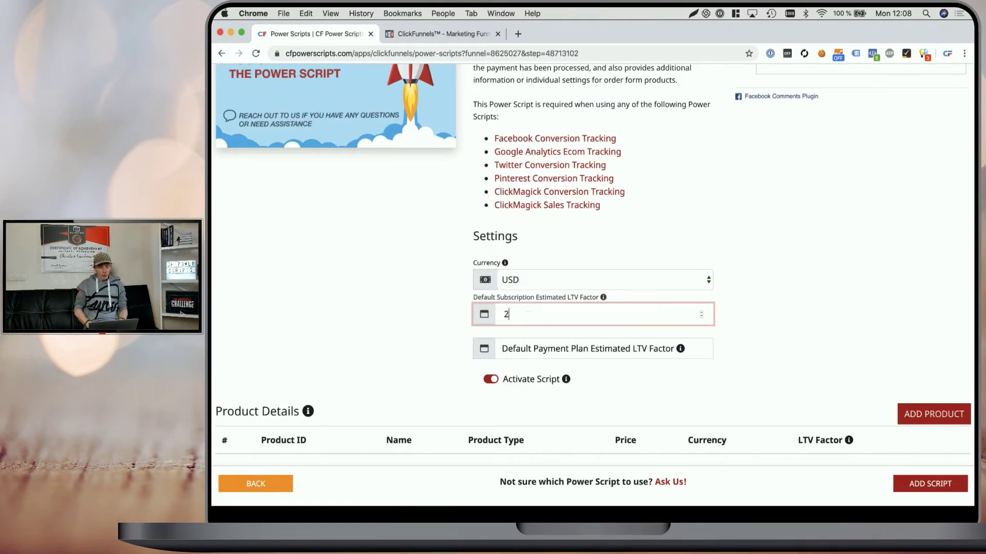
left_click(513, 349)
type("3")
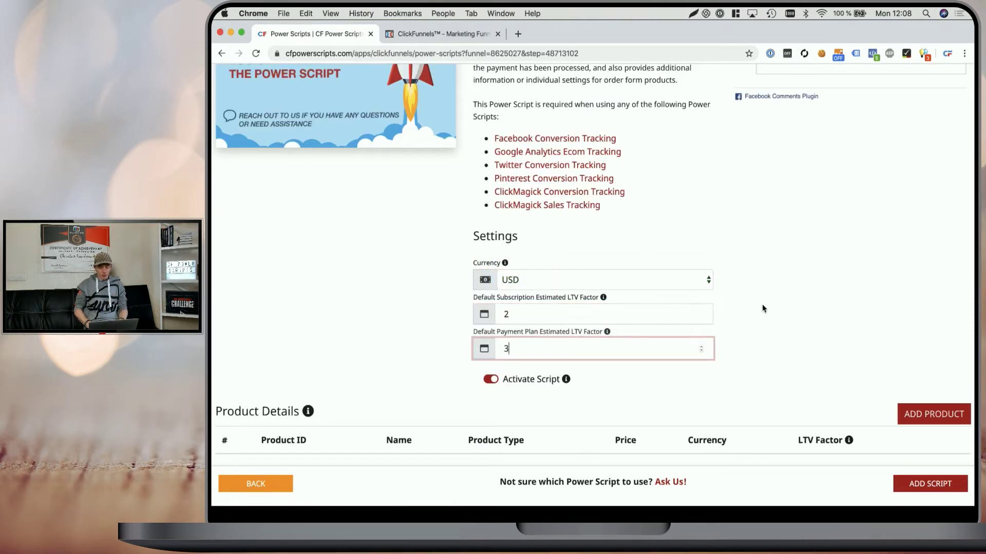
Step: Add a product row, copy the One Time product's ID from its edit page address in ClickFunnels, and return to the product list
left_click(924, 414)
scroll(844, 297, "down", 1)
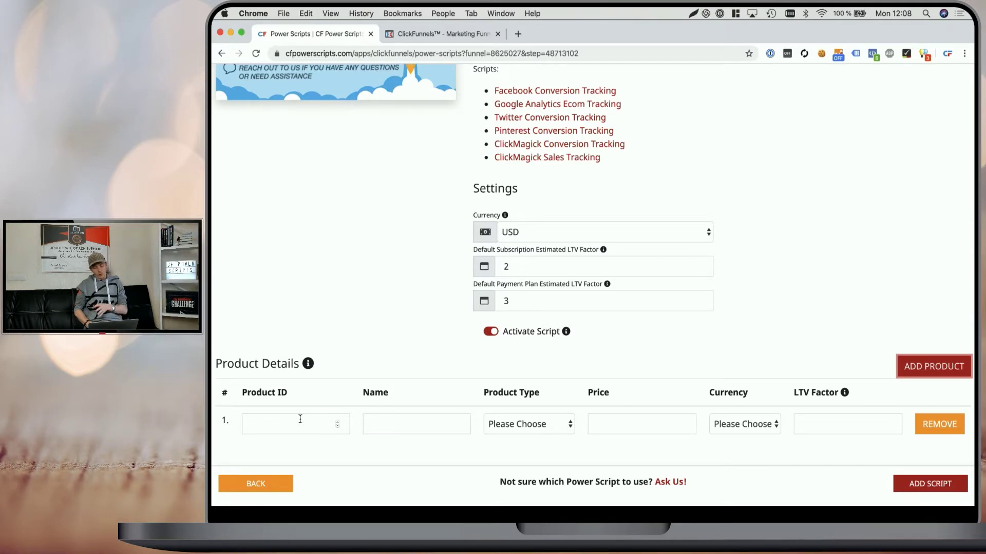
left_click(436, 32)
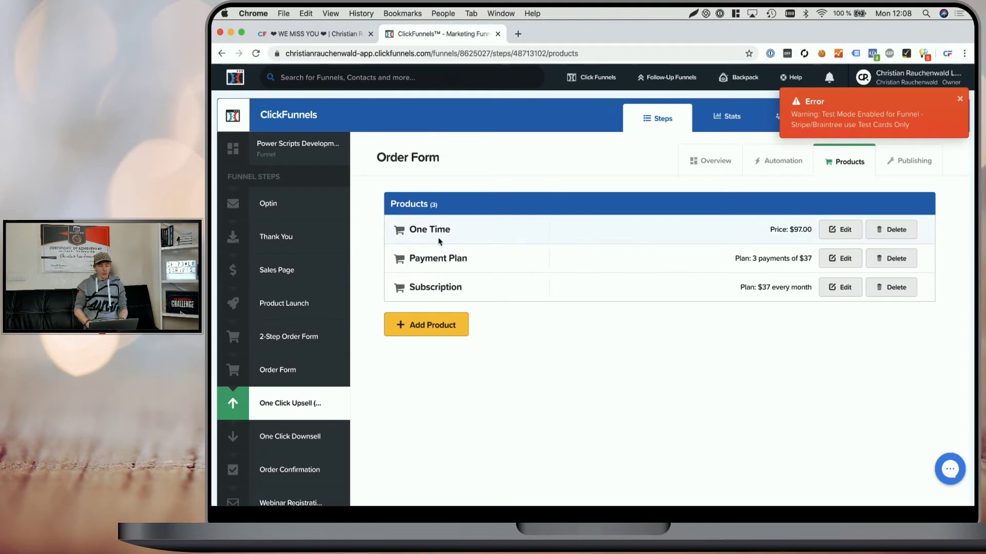
left_click(836, 232)
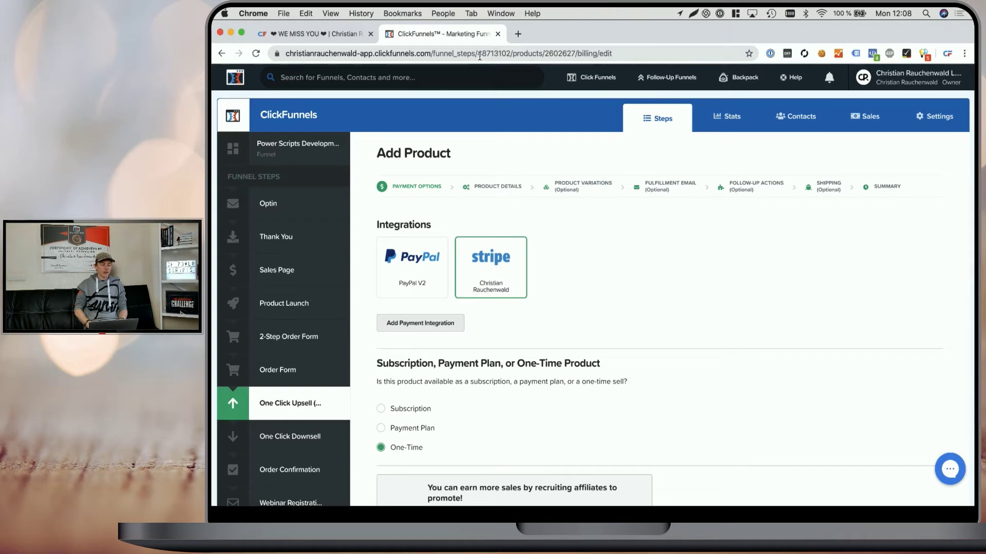
left_click_drag(480, 56, 487, 54)
double_click(508, 53)
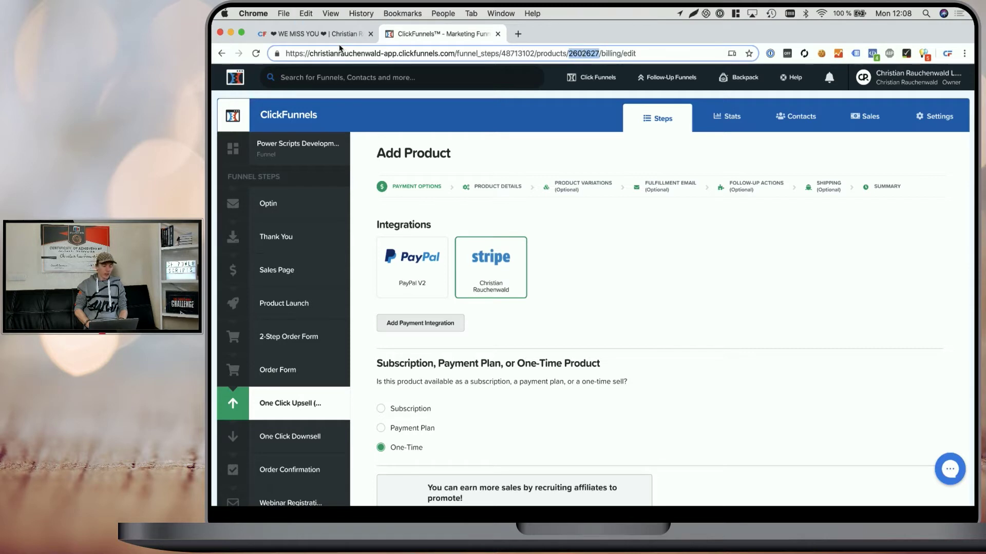
left_click(221, 53)
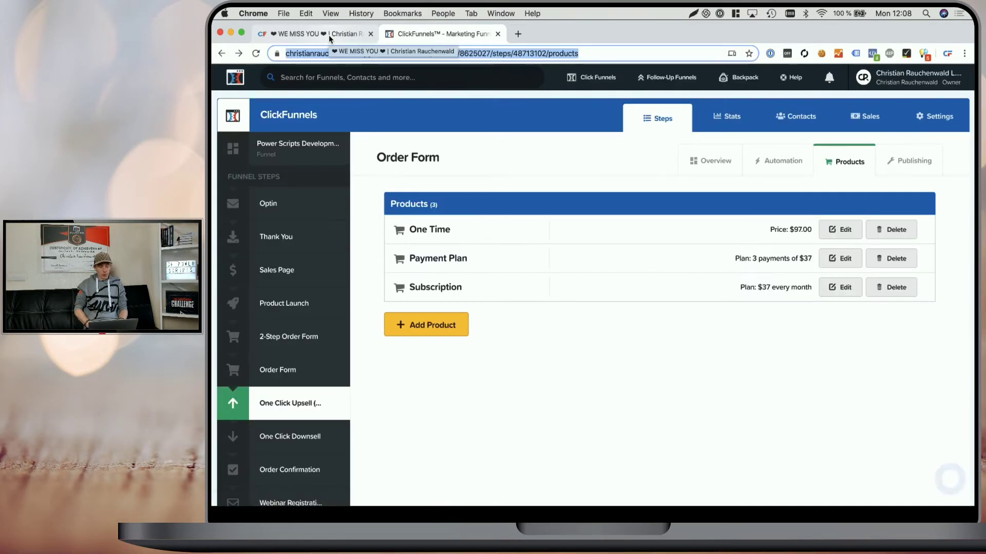
Step: Back in CF Power Scripts, fill the first product row with ID 2602627 and the name "One Time Purchase"
left_click(329, 35)
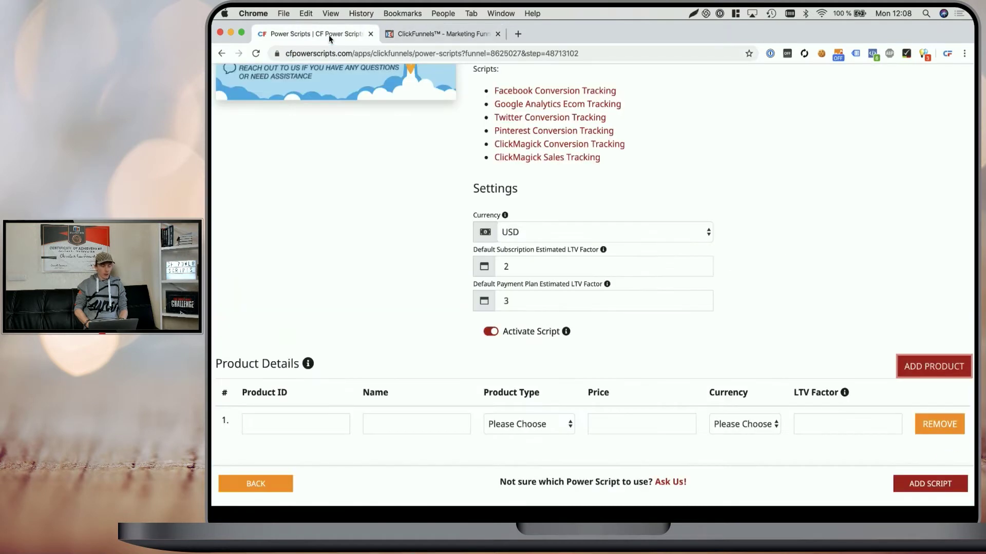
left_click(333, 420)
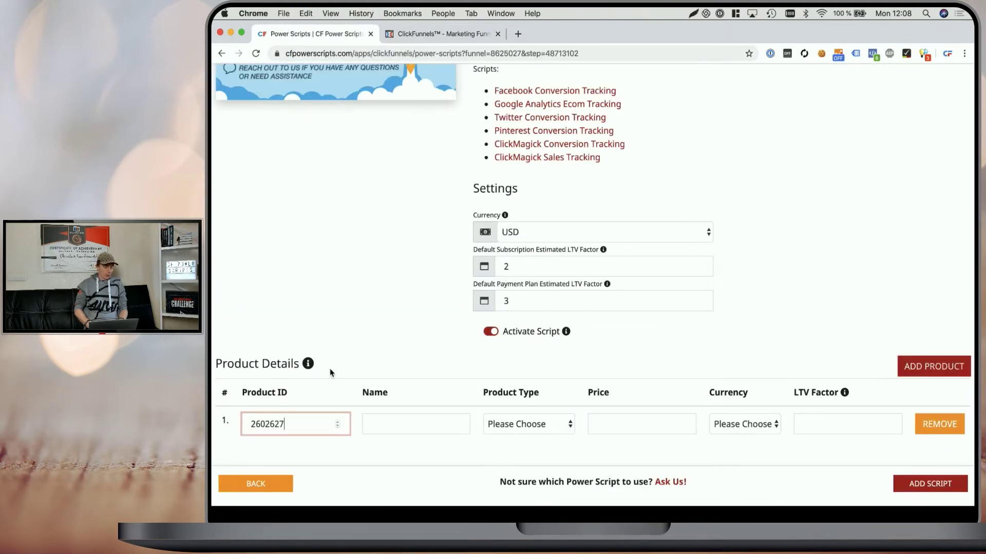
type("2602627")
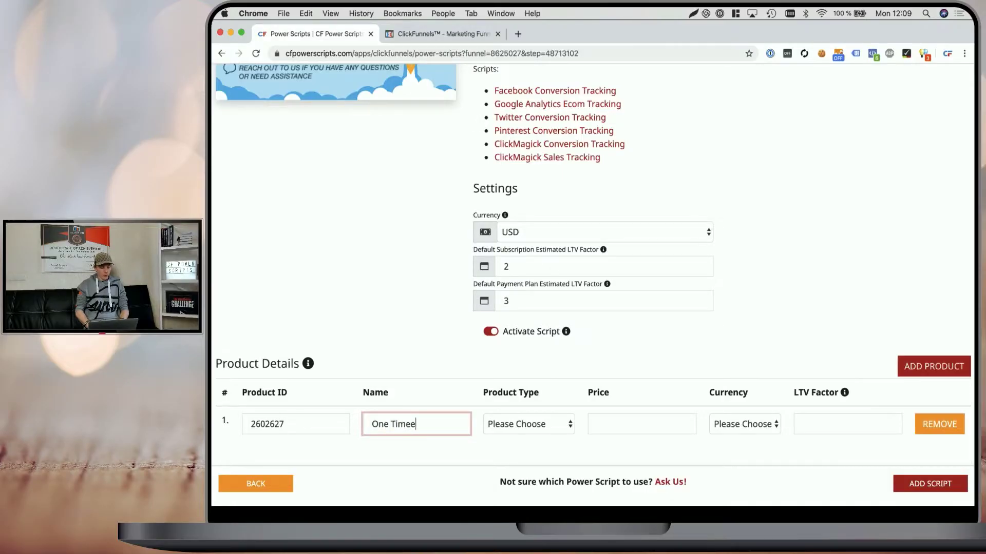
key("BackSpace")
type("Purchase")
key("Tab")
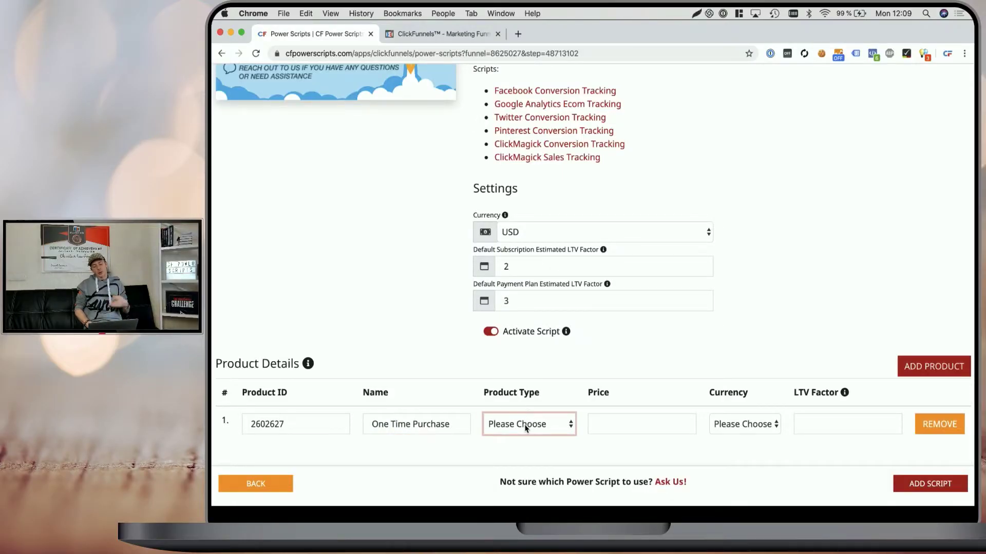
Step: Set the first product's type to One Time Purchase, price to 97.00, currency to USD and LTV factor to 1
left_click(525, 429)
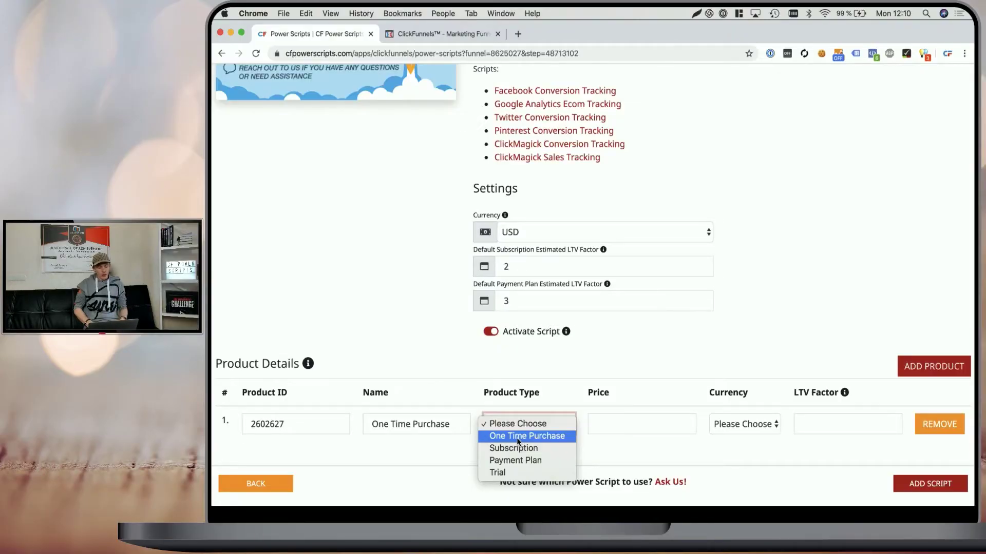
left_click(517, 438)
left_click(600, 425)
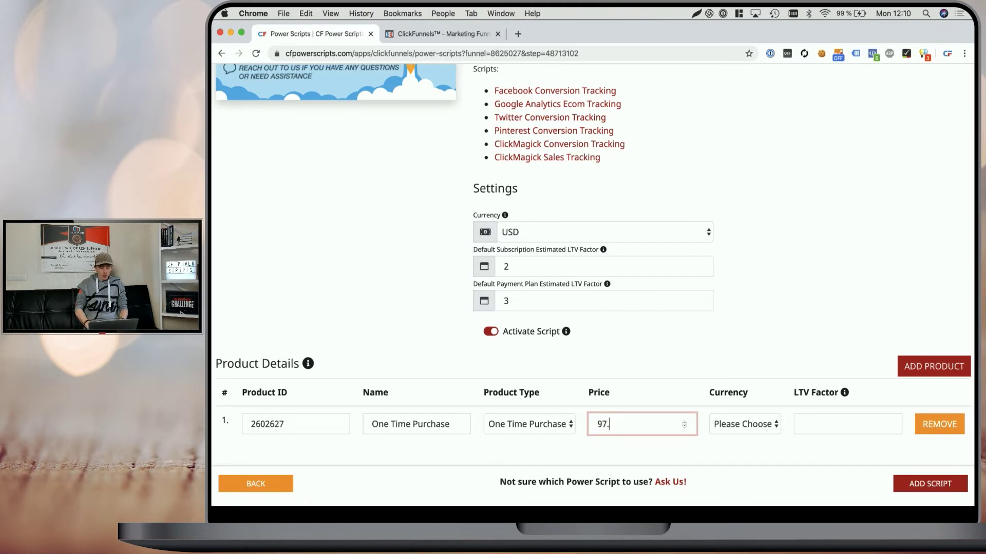
left_click(753, 422)
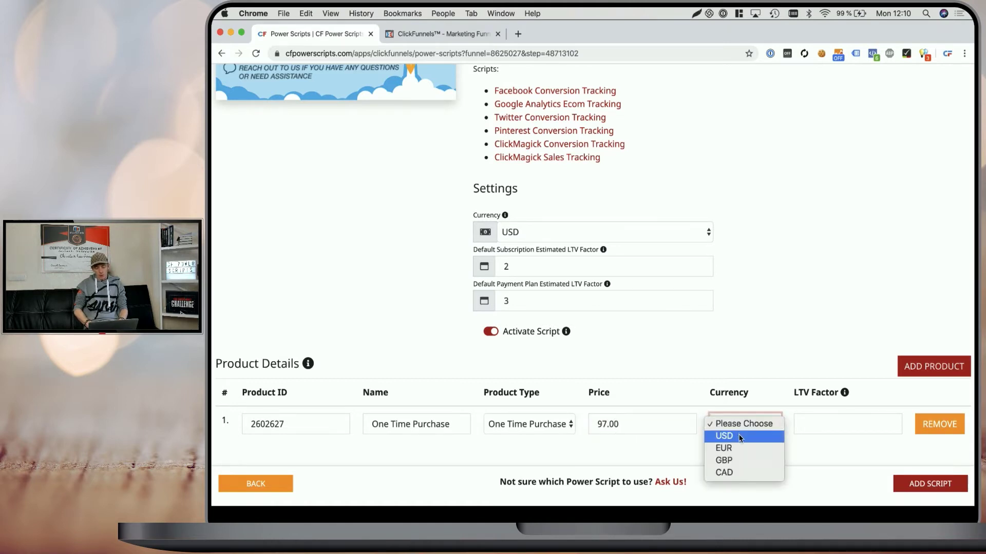
left_click(739, 435)
left_click(811, 429)
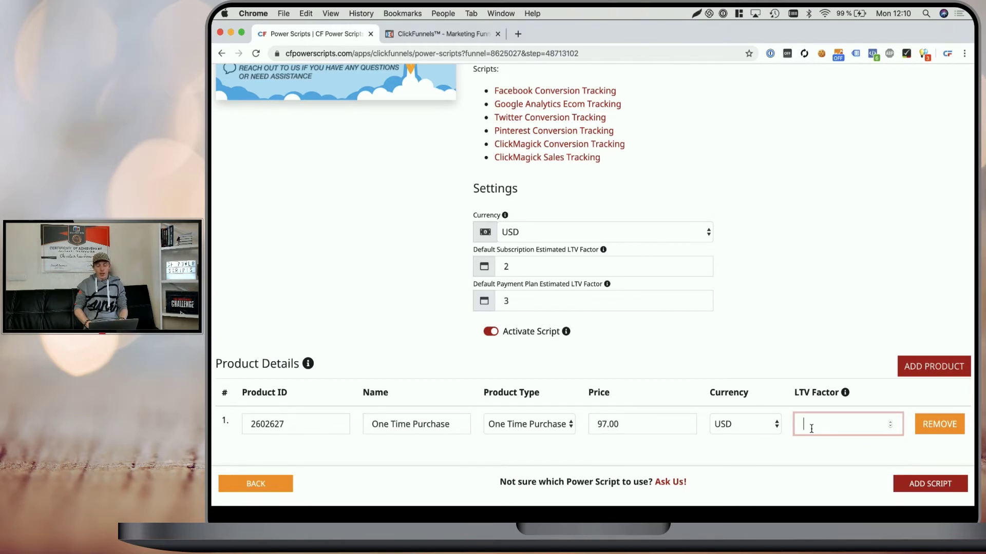
left_click(795, 350)
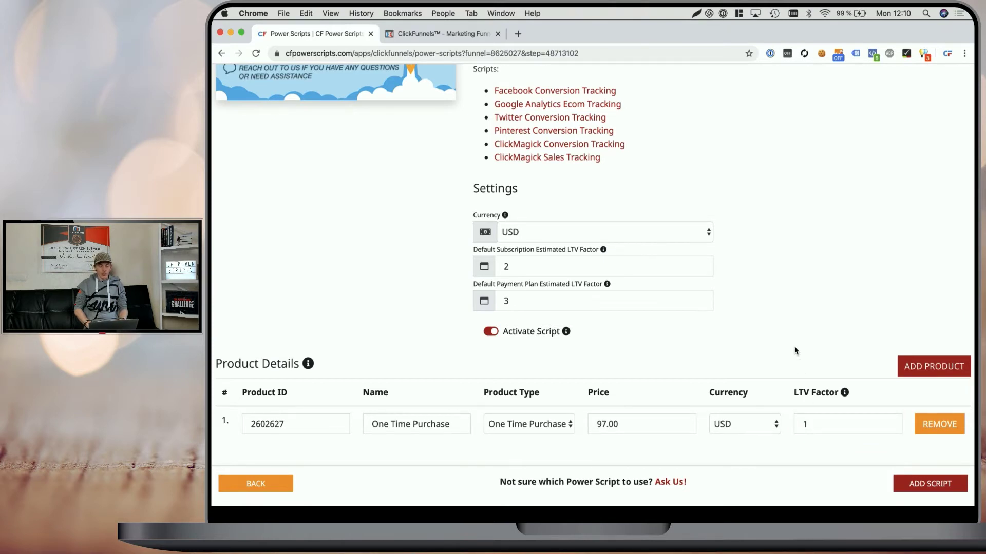
Step: Add a second product row and copy the Payment Plan product's ID from its edit page address in ClickFunnels
left_click(932, 381)
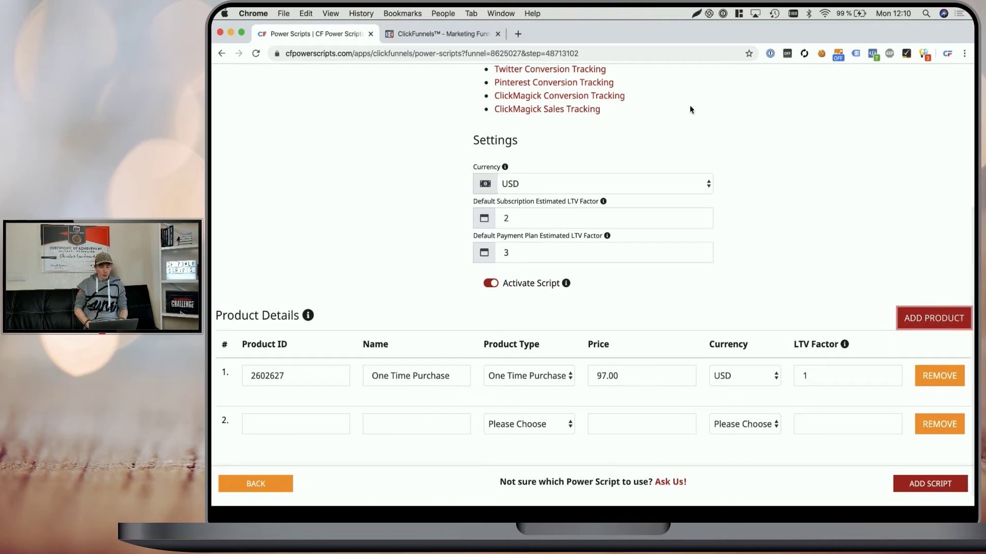
left_click(471, 35)
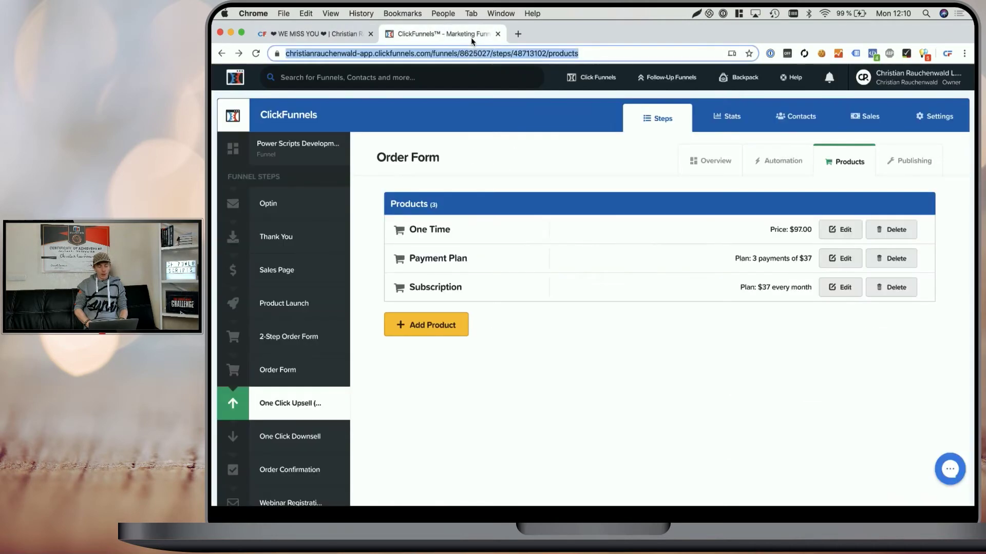
left_click(844, 262)
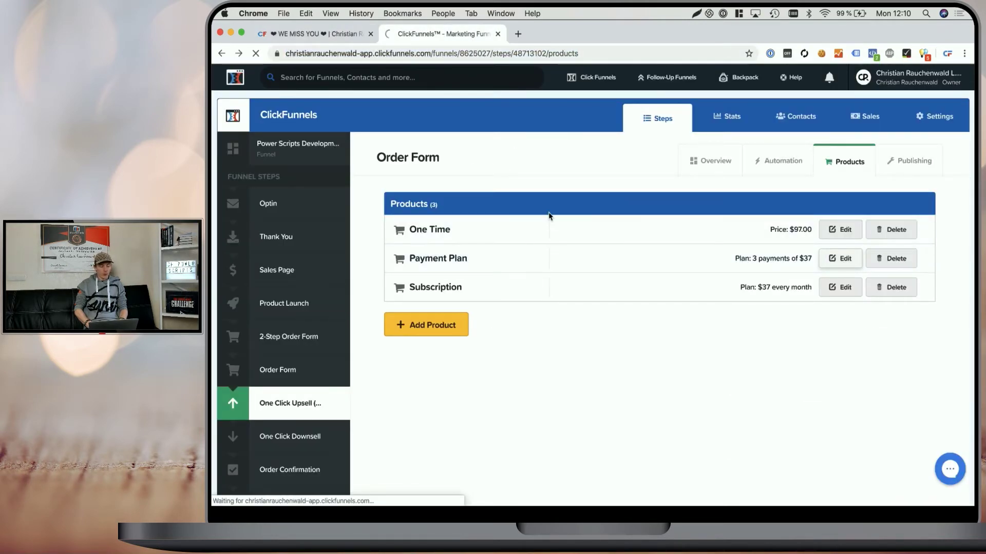
double_click(570, 53)
key("super+c")
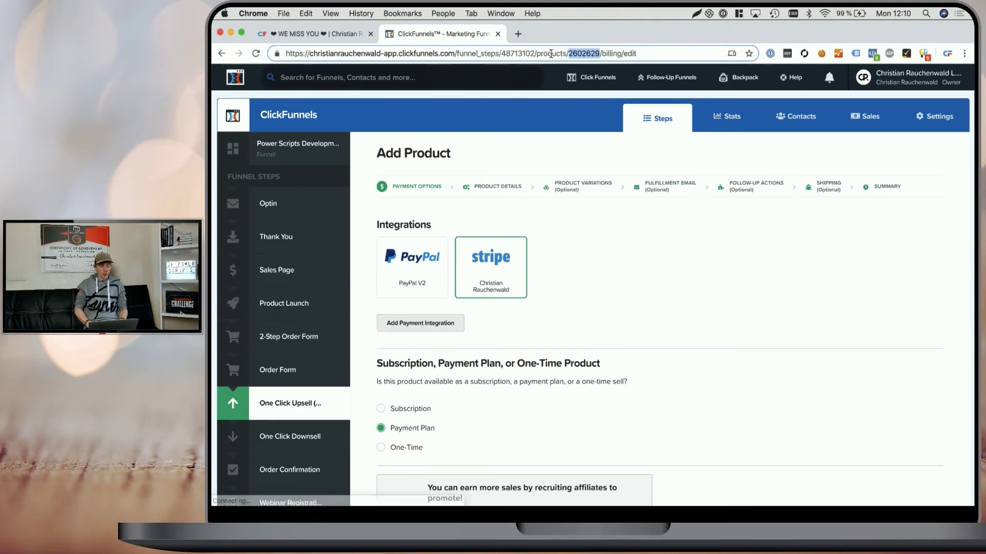
Step: Return to CF Power Scripts and fill the second product row with ID 2602629 and the name "Payment Plan"
left_click(327, 32)
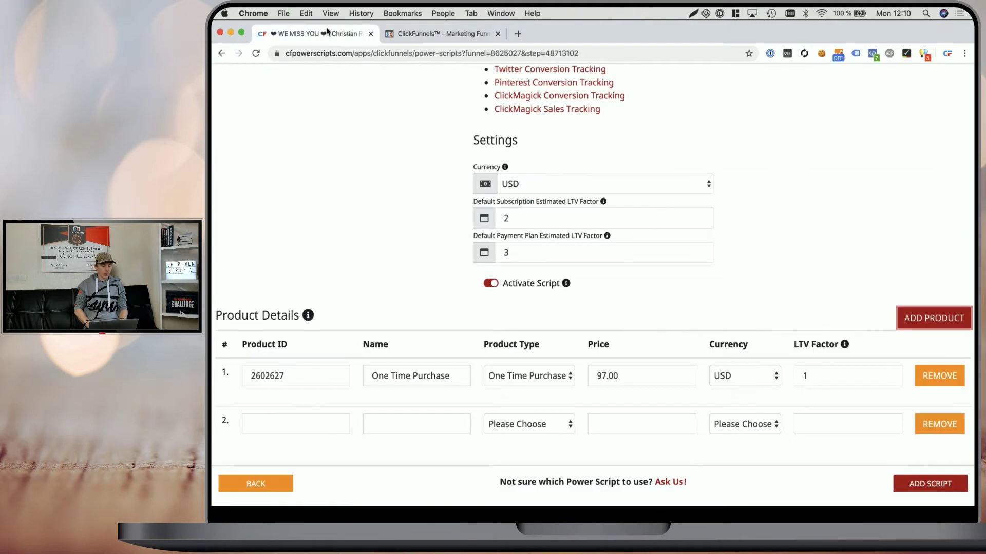
left_click(286, 415)
key("super+v")
key("Tab")
type("Pa")
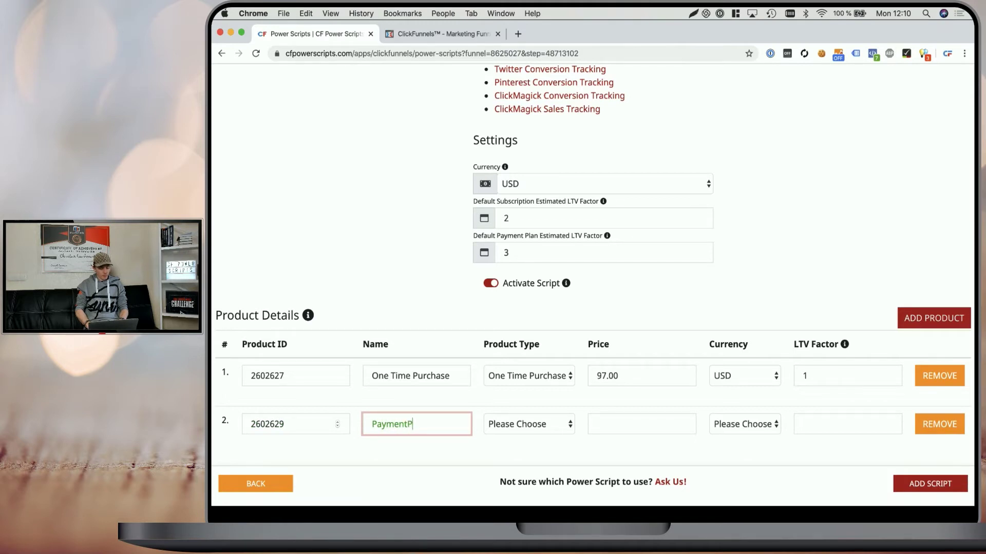
type("yment Plan")
Step: Set the second product's type to Payment Plan, price to 37, currency to USD and LTV factor to 3
left_click(528, 423)
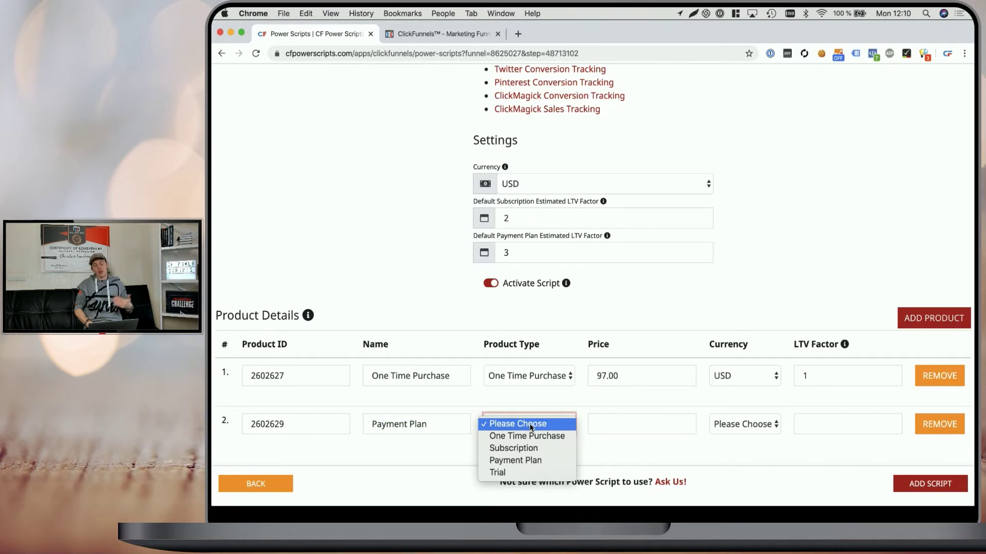
left_click(518, 460)
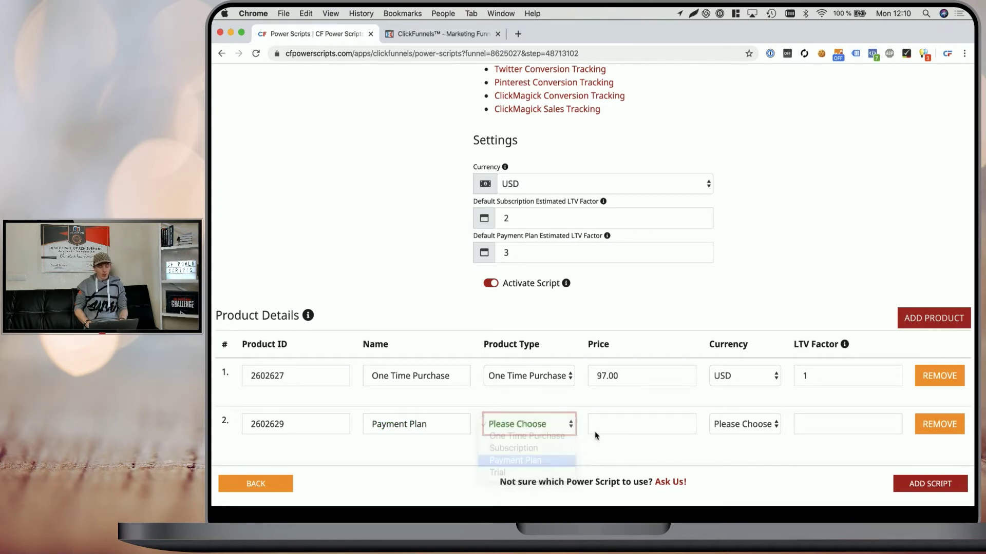
left_click(612, 427)
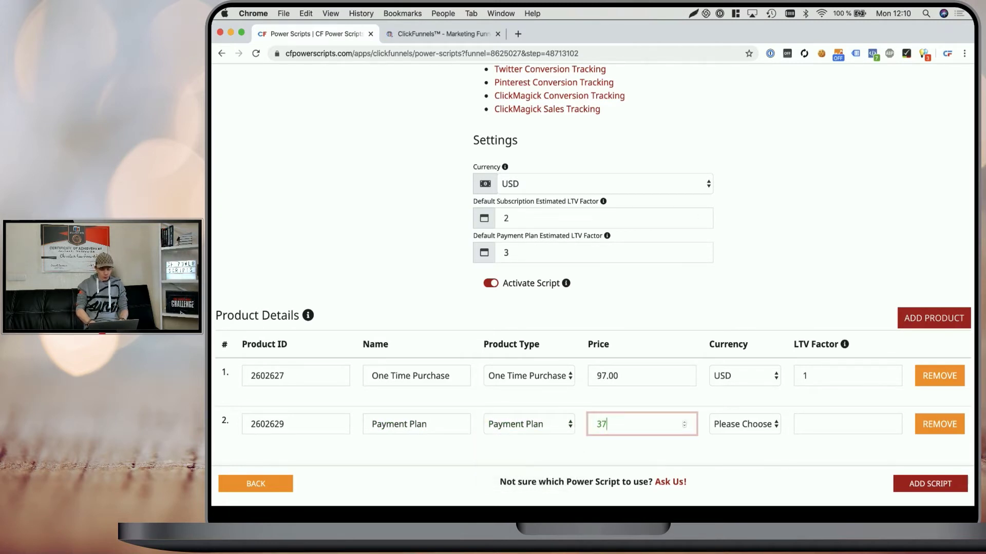
left_click(761, 426)
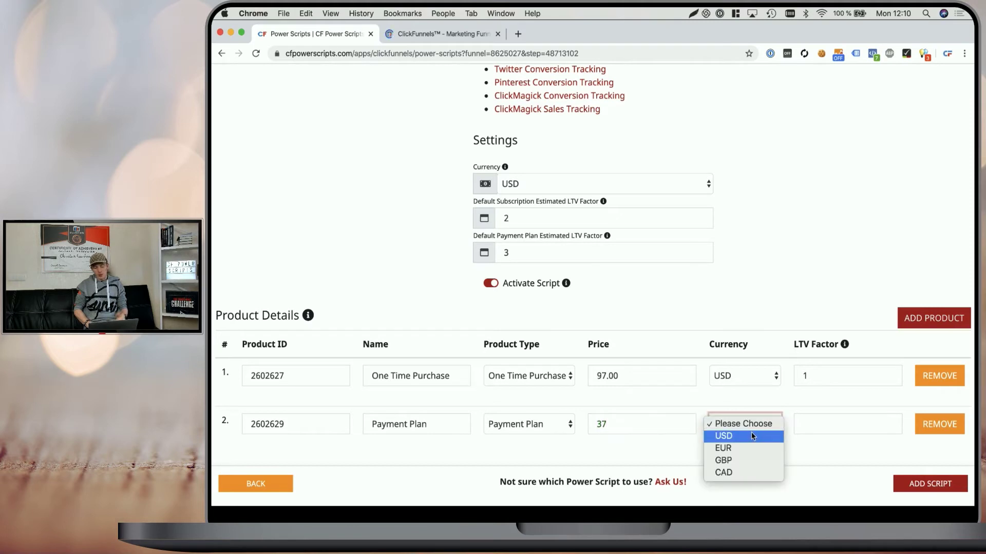
left_click(760, 436)
left_click(811, 423)
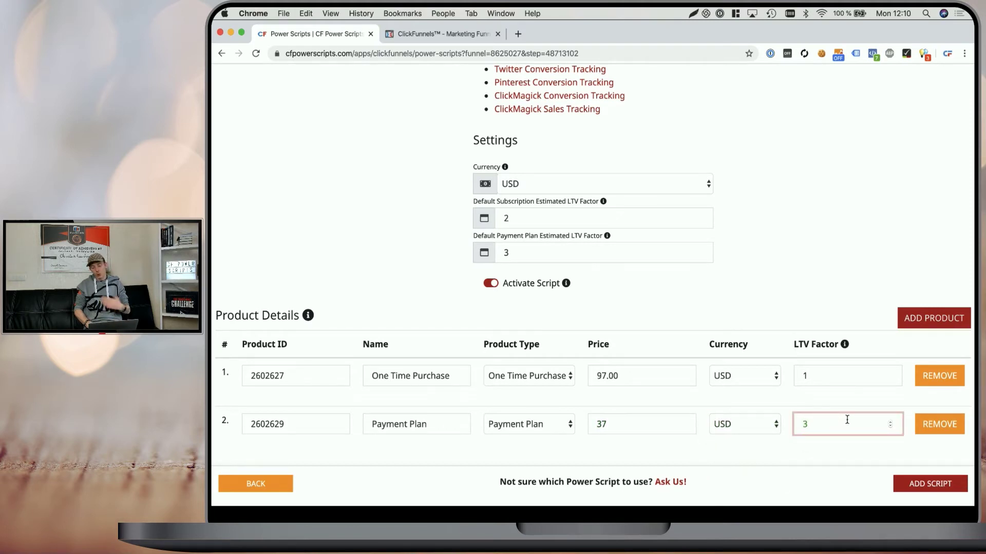
Step: Add a third product row and copy the Subscription product's ID from its edit page address in ClickFunnels
left_click(931, 316)
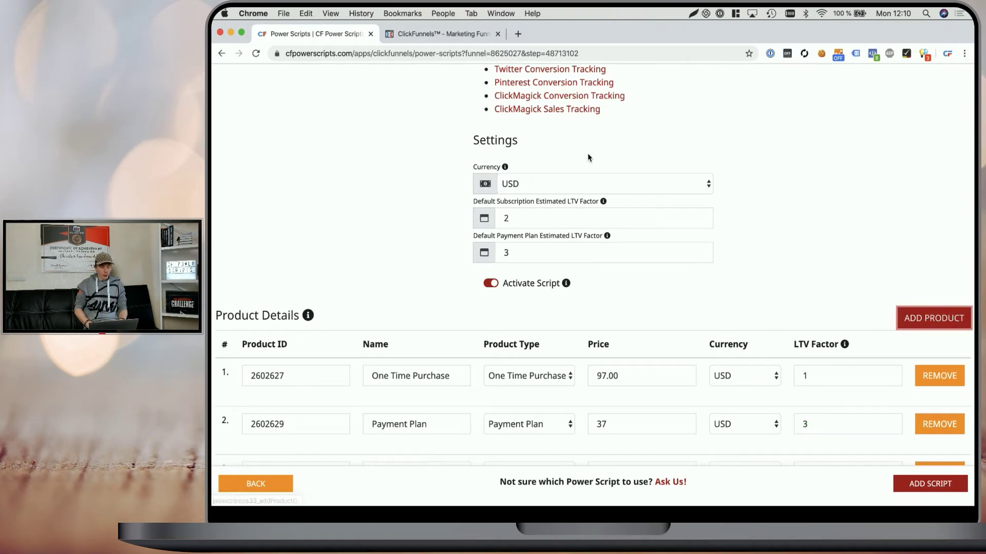
left_click(435, 32)
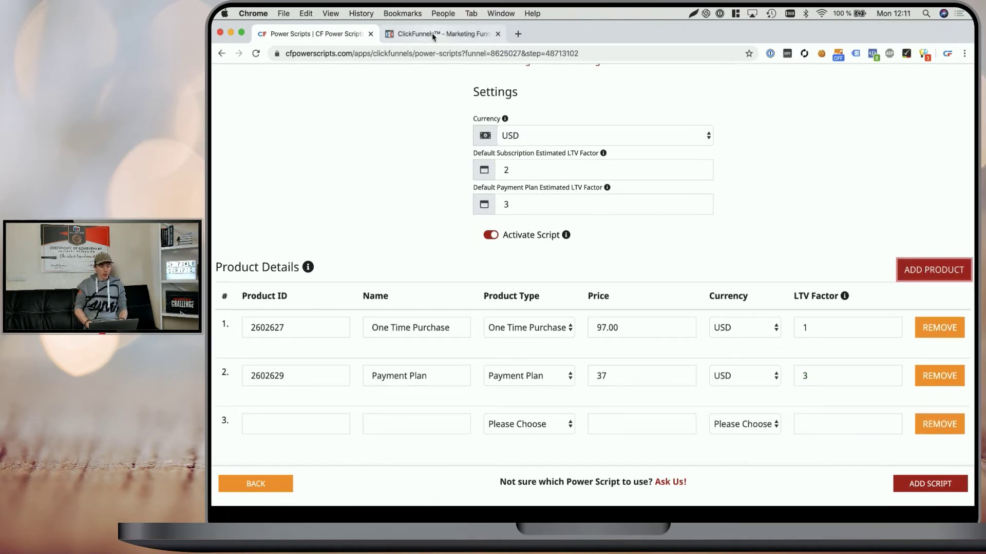
left_click(221, 53)
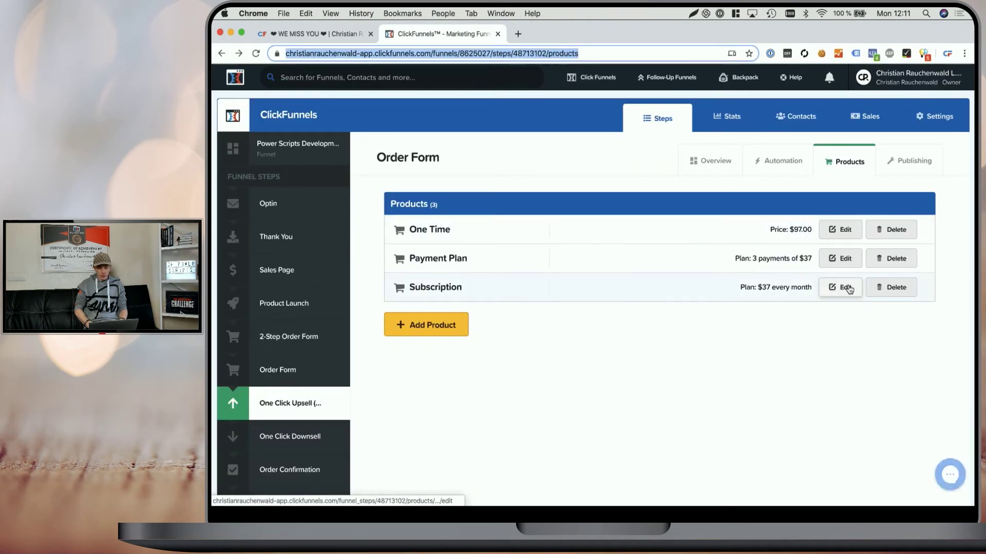
left_click(843, 288)
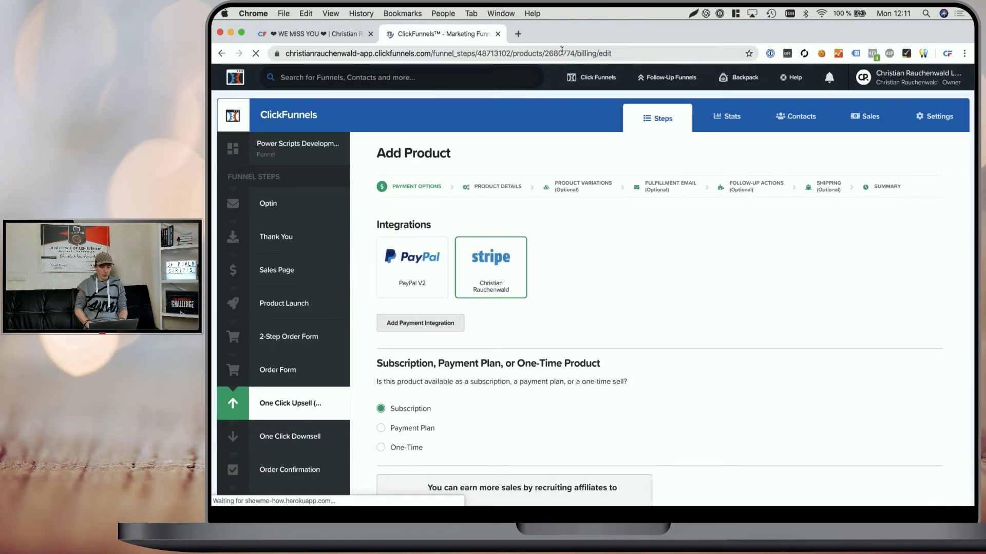
double_click(582, 54)
key("super+c")
Step: Return to CF Power Scripts and fill the third product row with ID 2680774 and the name "Subscription"
left_click(340, 34)
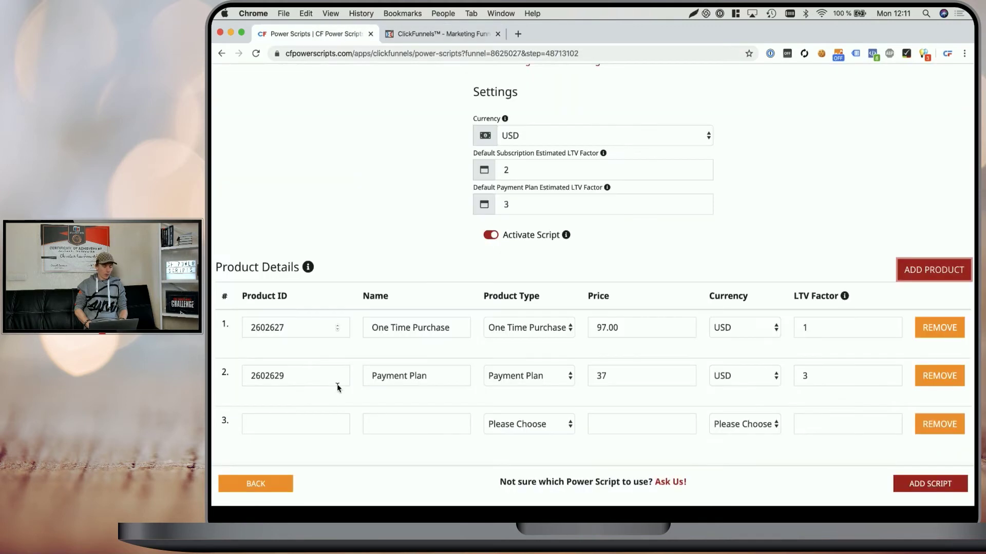
left_click(295, 421)
key("super+v")
key("Tab")
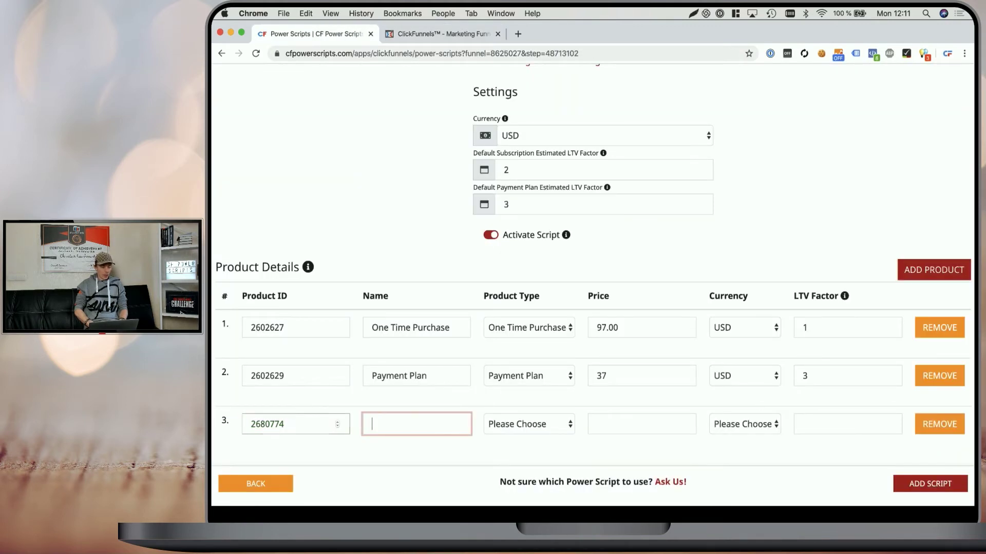
type("sub")
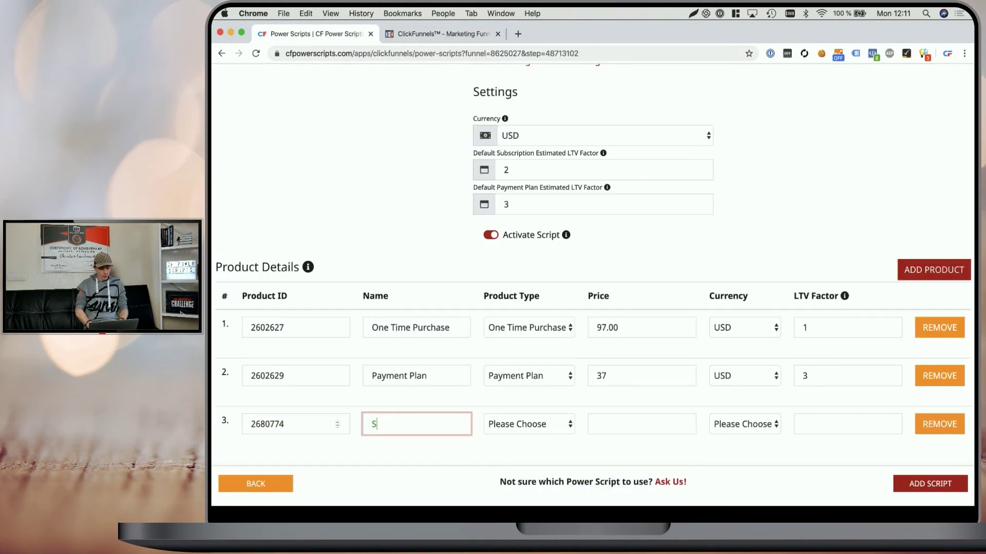
type("scription")
Step: Set the third product's type to Subscription, price to 37, currency to USD and LTV factor to 12, and add the script to the step
left_click(528, 424)
left_click(519, 451)
left_click(602, 427)
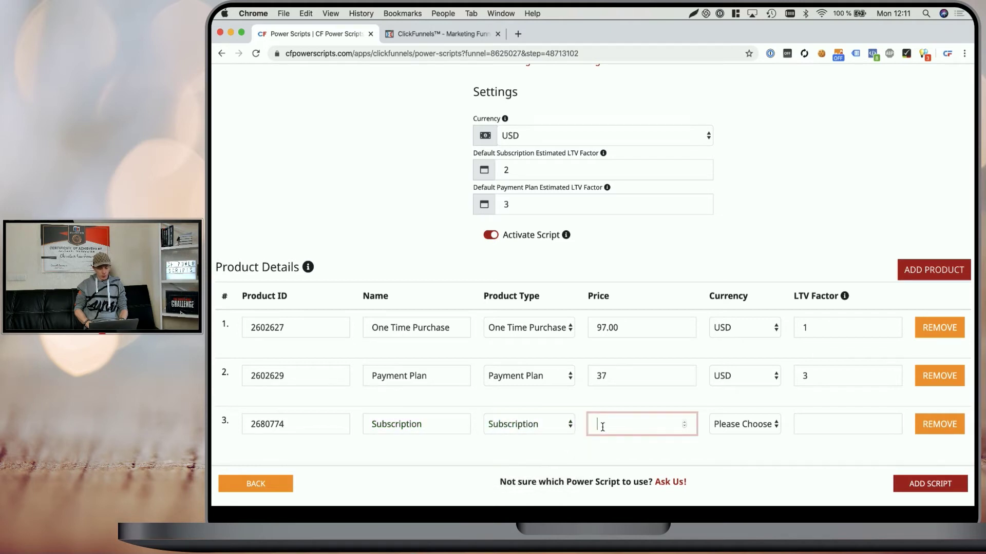
type("37")
left_click(770, 425)
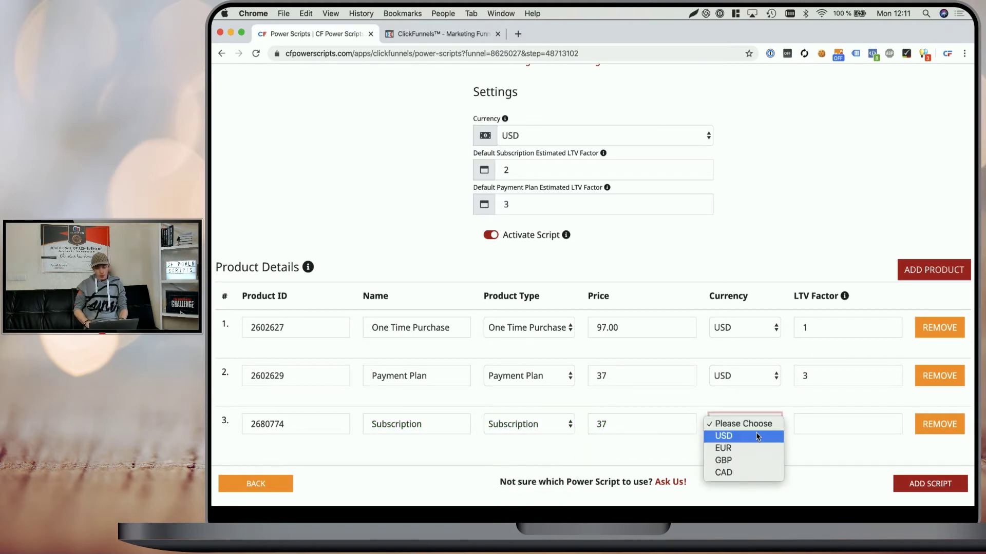
left_click(756, 434)
left_click(832, 424)
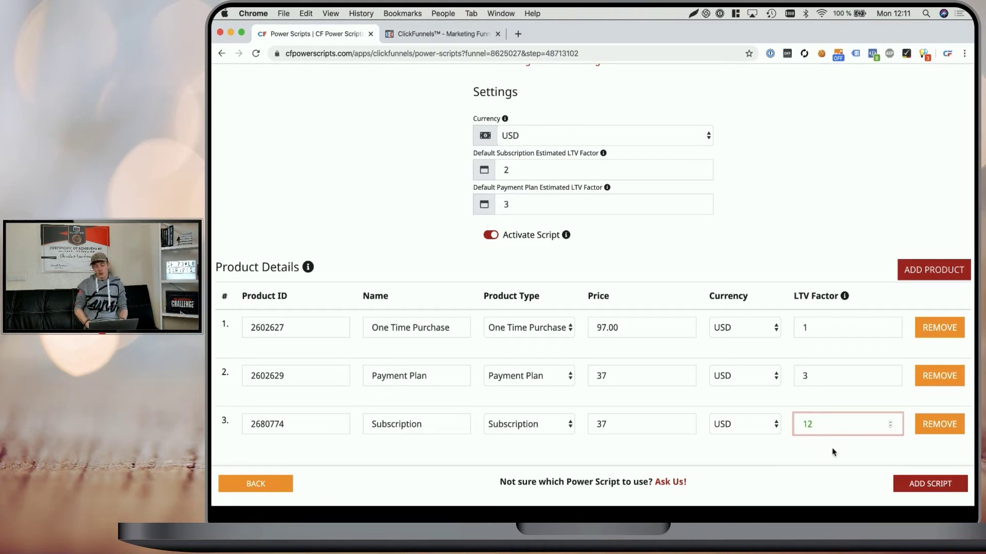
left_click(927, 484)
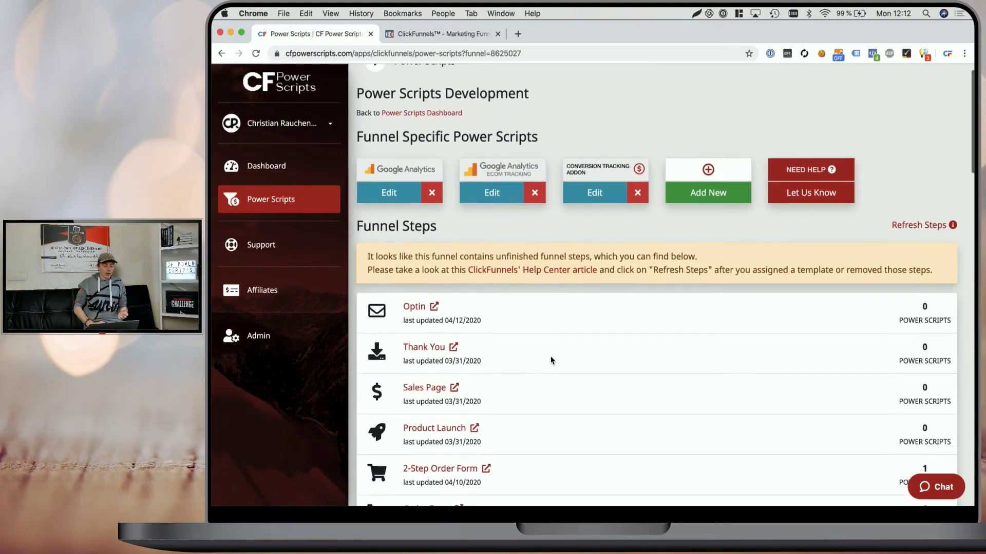
Step: Open the funnel's Order Form step and choose the Conversion Tracking Addon as a new Power Script, filtering the scripts by "con"
scroll(550, 359, "down", 3)
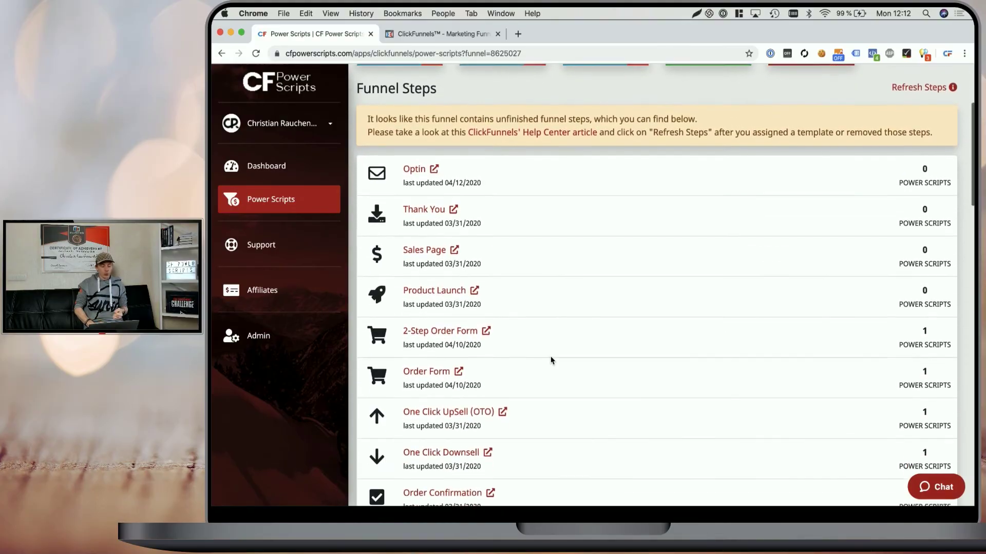
left_click(425, 370)
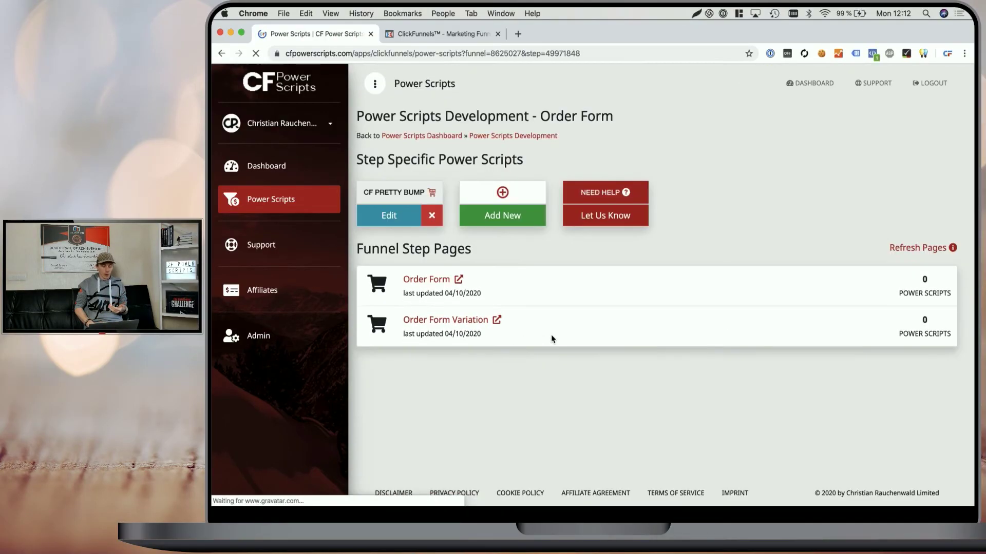
left_click(505, 217)
type("c")
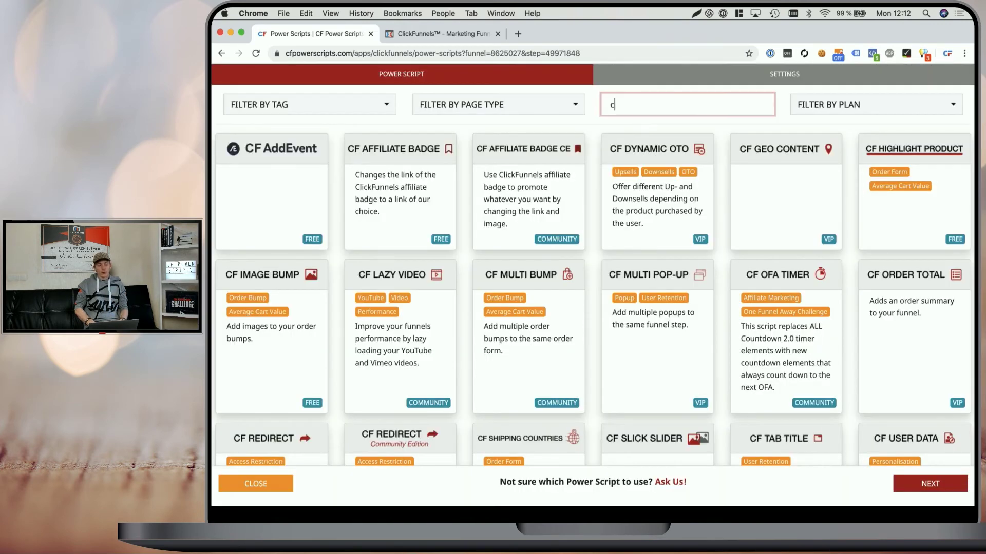
type("on")
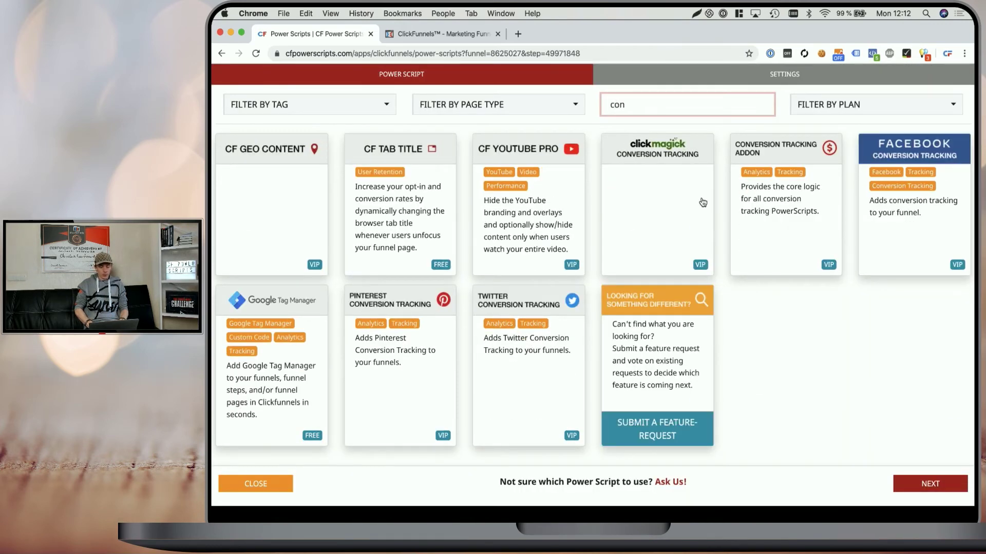
left_click(739, 235)
Step: Set the addon's currency to USD, default subscription LTV factor to 2 and payment plan LTV factor to 2,84, and add a product row
scroll(565, 285, "down", 3)
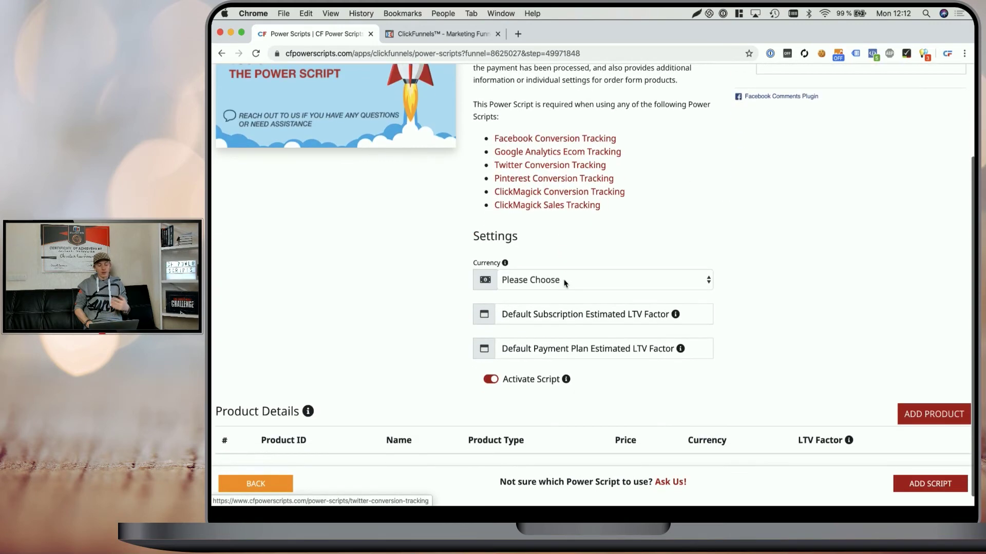
left_click(560, 279)
left_click(549, 285)
left_click(546, 284)
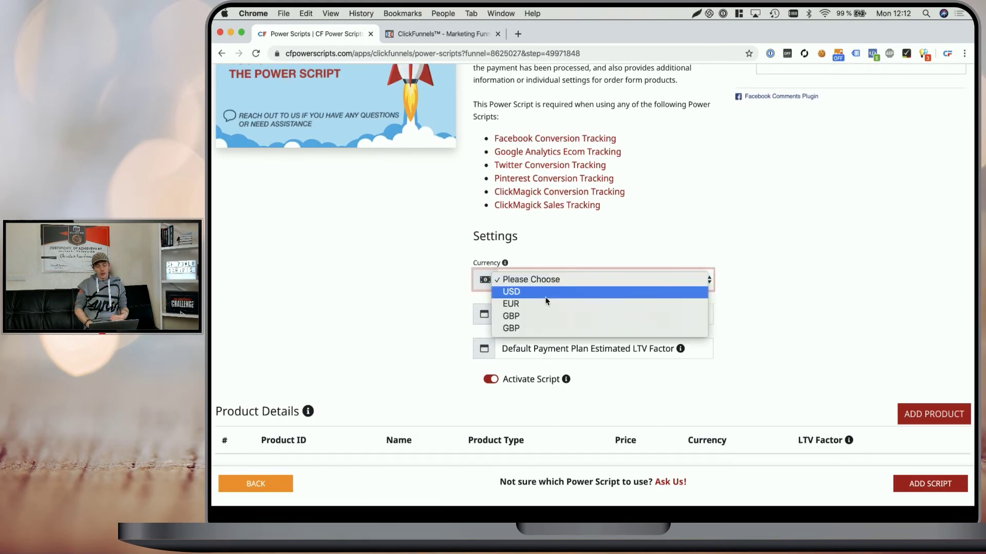
left_click(548, 282)
scroll(816, 315, "down", 2)
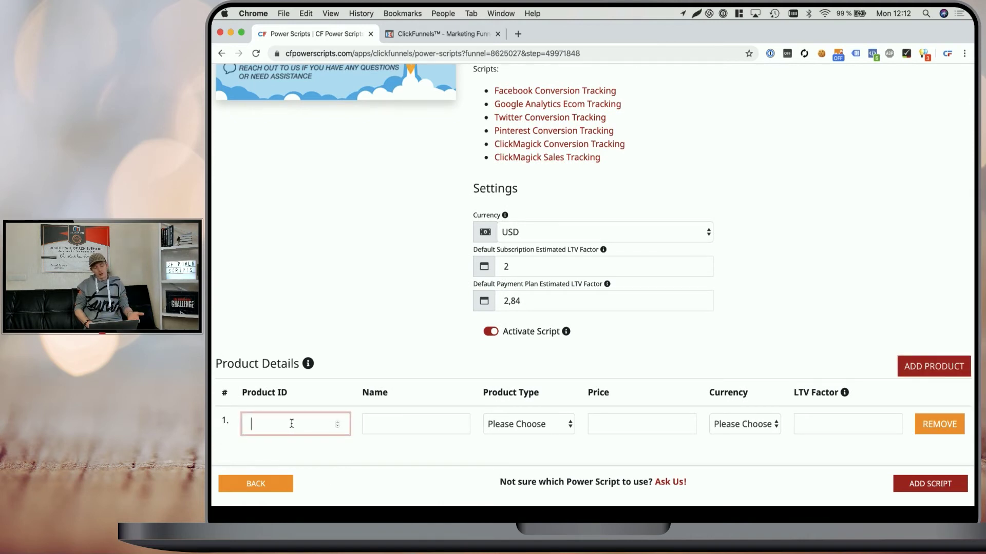
Step: Open the product type choices for the Order Form's first product row
left_click(525, 426)
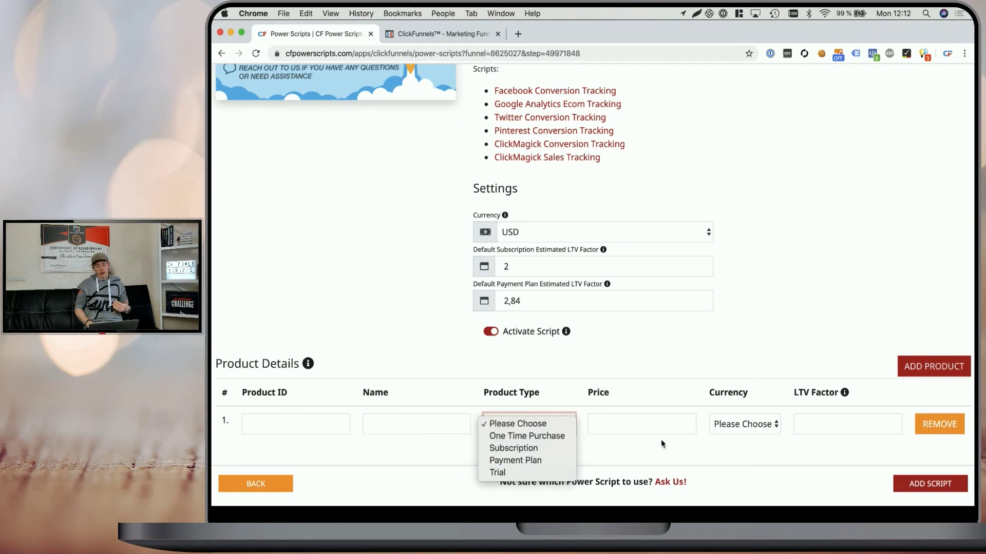
left_click(524, 430)
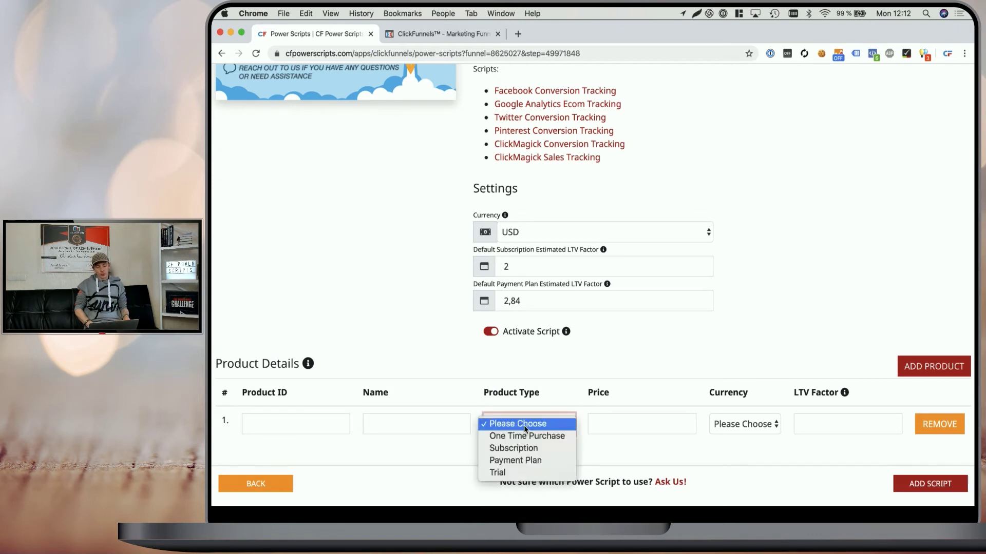